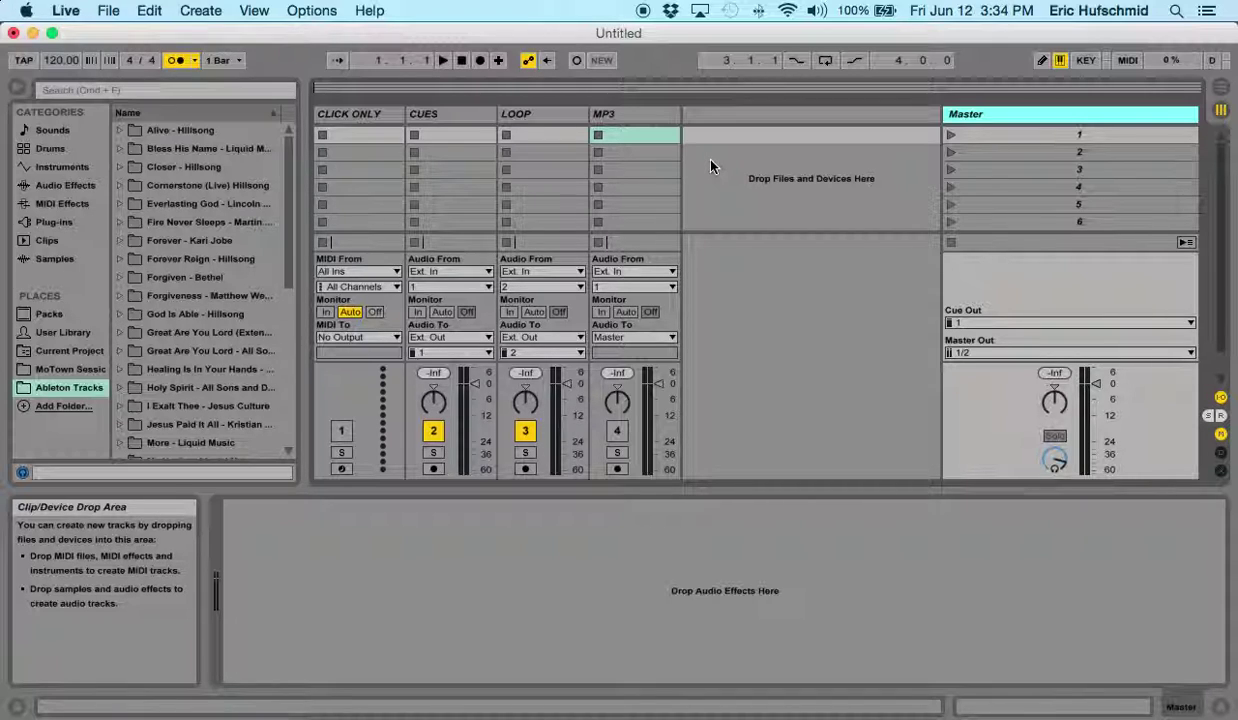
# Rename scene 1 to 'ALIVE; 132 BPM; 4/4' and launch it so the tempo becomes 132 BPM.
pyautogui.click(1067, 137)
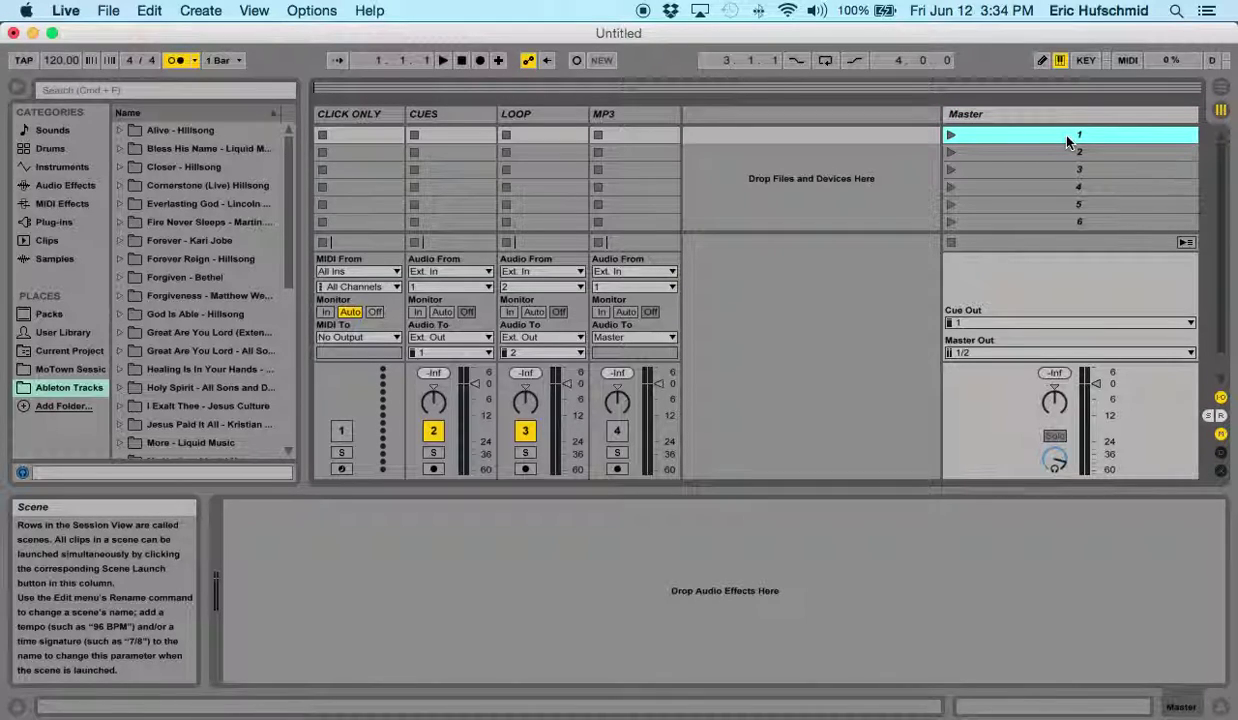
pyautogui.press('super+r')
pyautogui.write('ALIVE')
pyautogui.write(' ,')
pyautogui.write(' 13')
pyautogui.write('2 BP')
pyautogui.write('M')
pyautogui.write(';')
pyautogui.write(' 4/4')
pyautogui.press('Return')
pyautogui.click(950, 136)
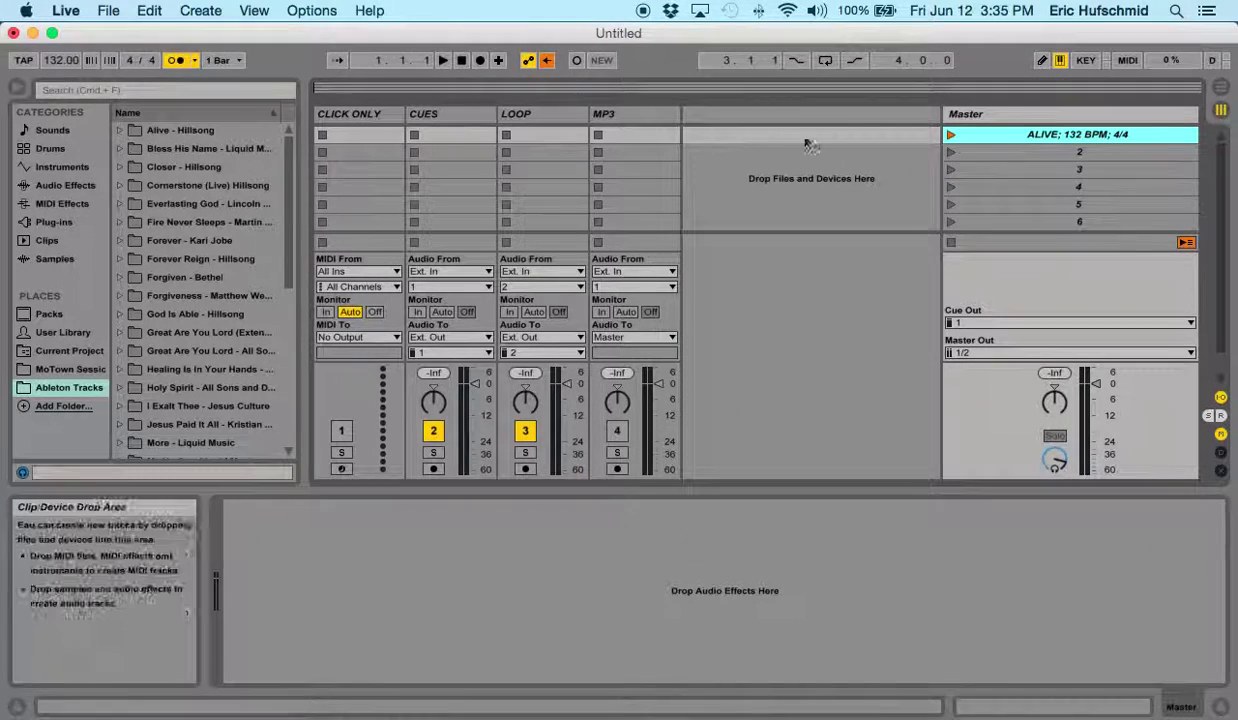
# Create an empty MIDI clip in the first CLICK ONLY slot and launch the ALIVE scene.
pyautogui.click(345, 137)
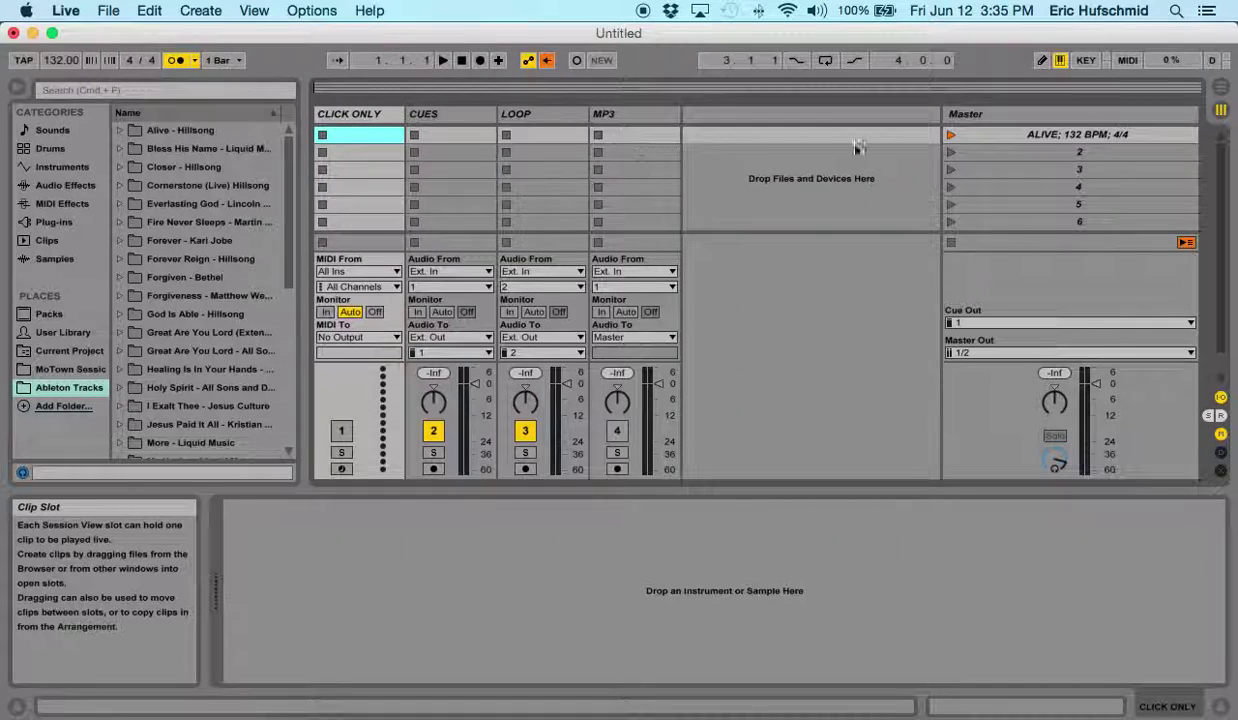
pyautogui.doubleClick(352, 137)
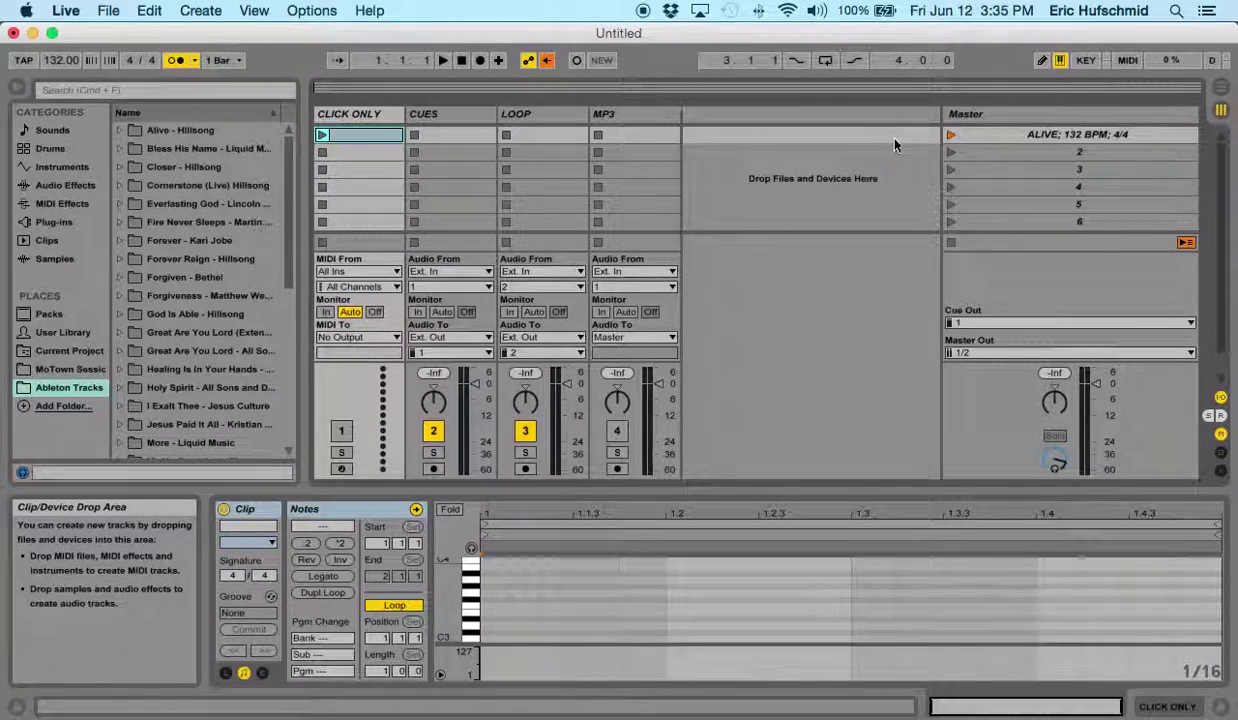
pyautogui.click(950, 137)
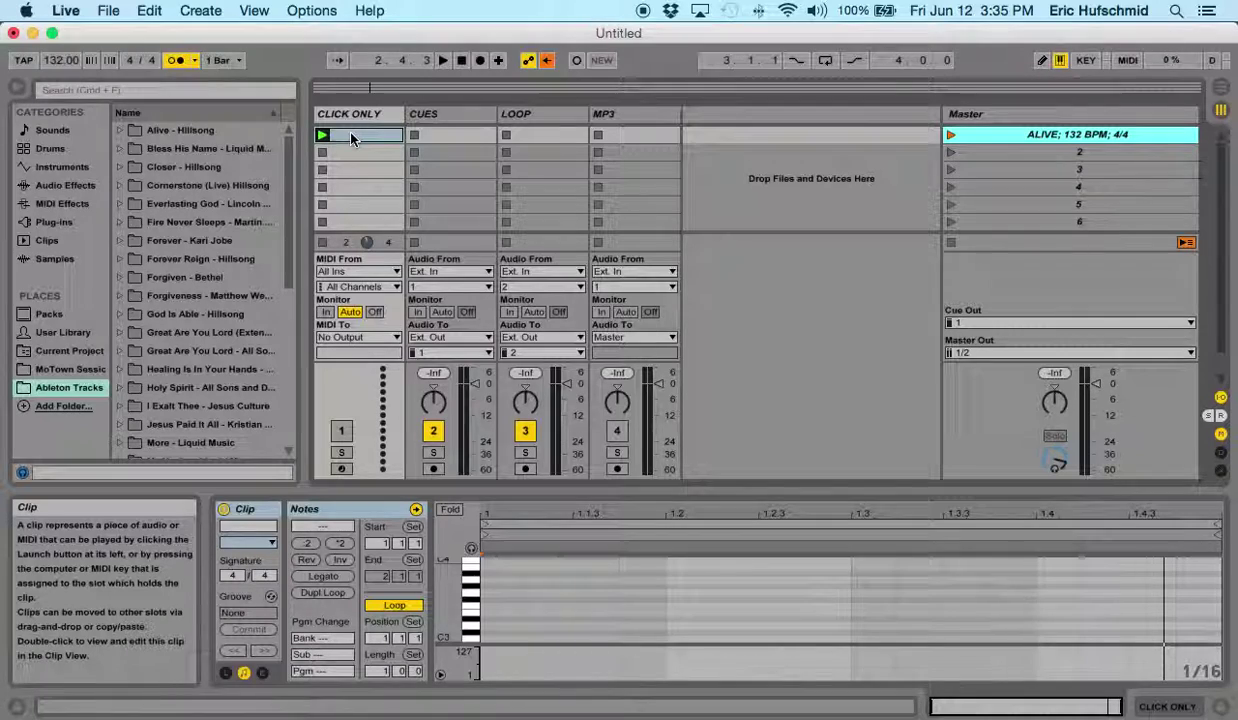
# Name scene 2 'THIS IS AMAZING GRACE; 98 BPM; 4/4', add a CLICK ONLY MIDI clip, and launch it at 98 BPM.
pyautogui.click(1071, 155)
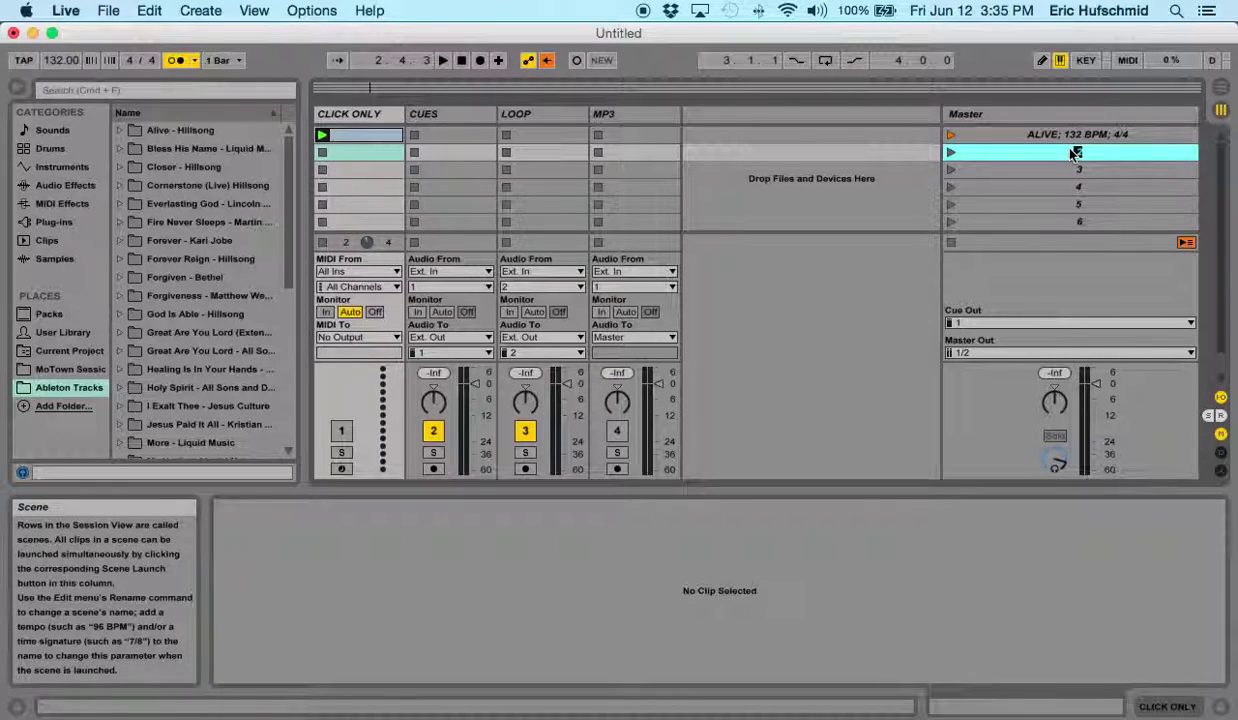
pyautogui.write('THIS IS AMAZING GRACE')
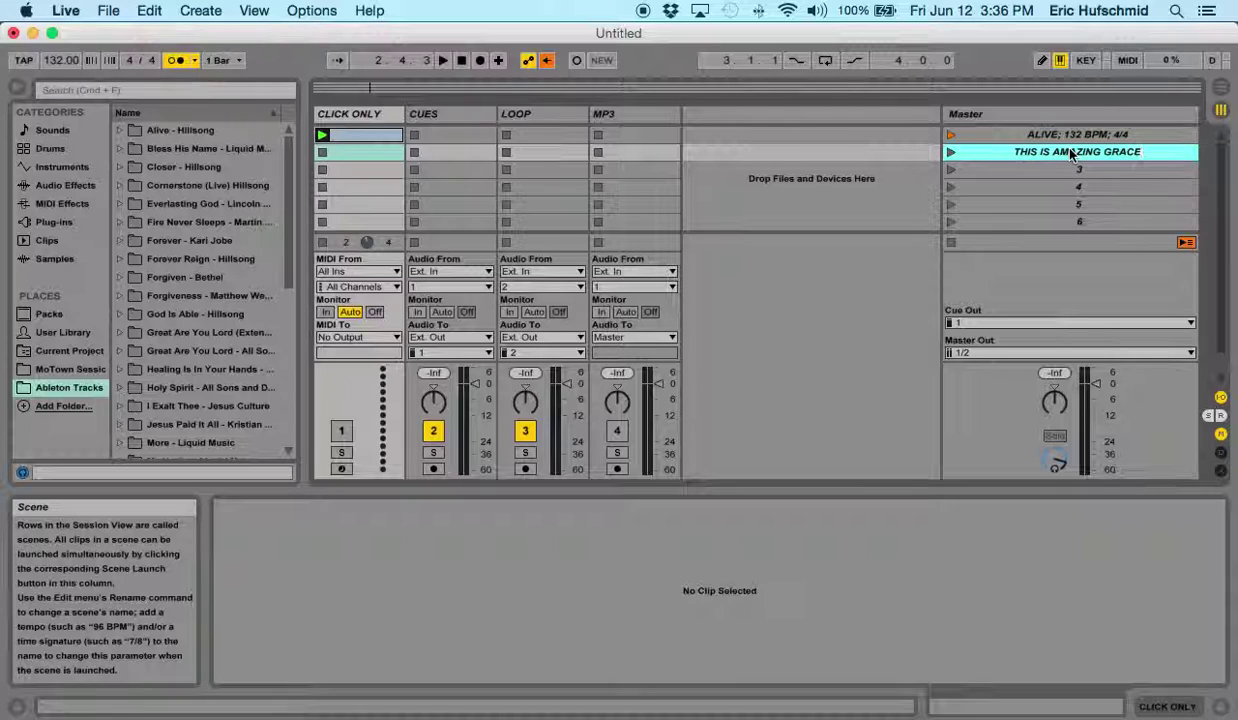
pyautogui.write(';')
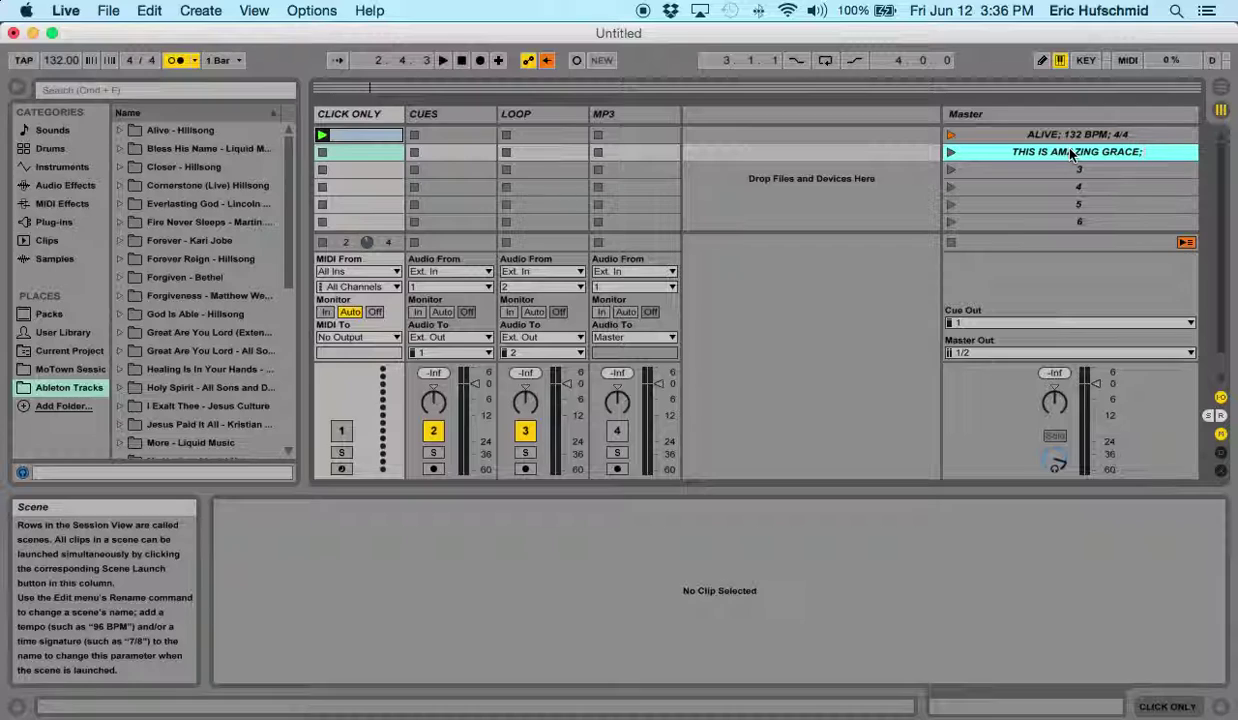
pyautogui.write(' 98 BPM')
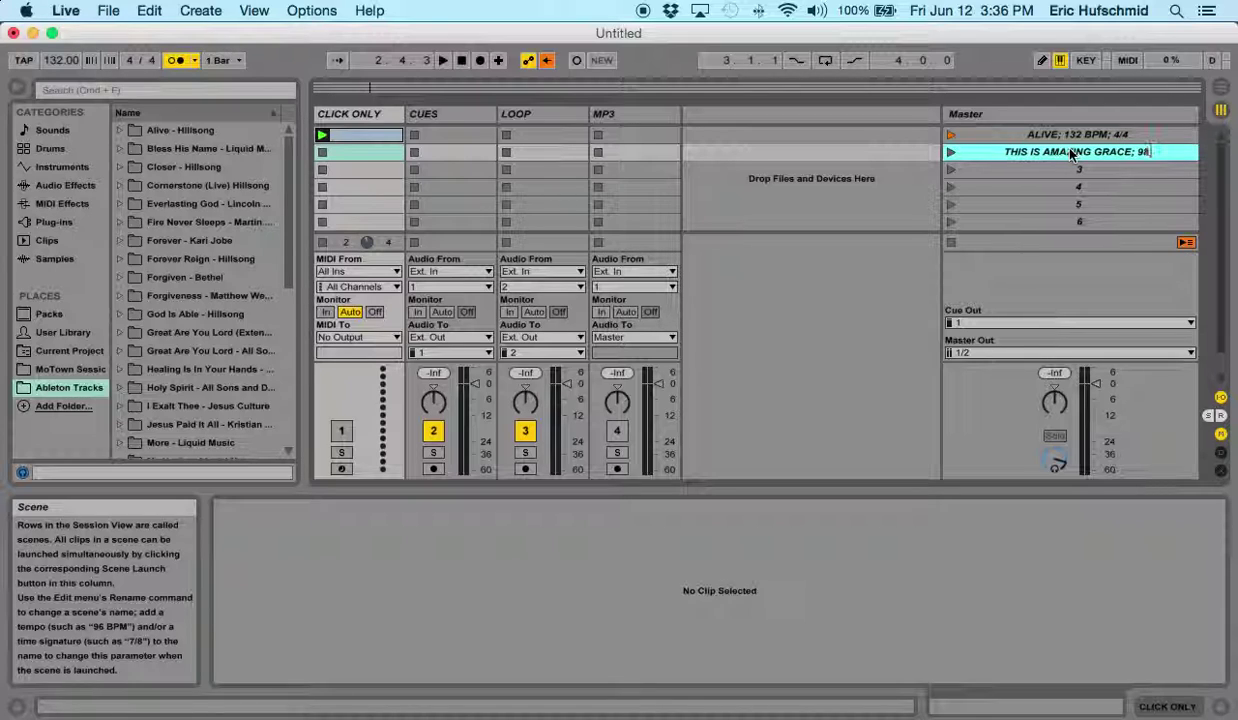
pyautogui.write('; 4/4')
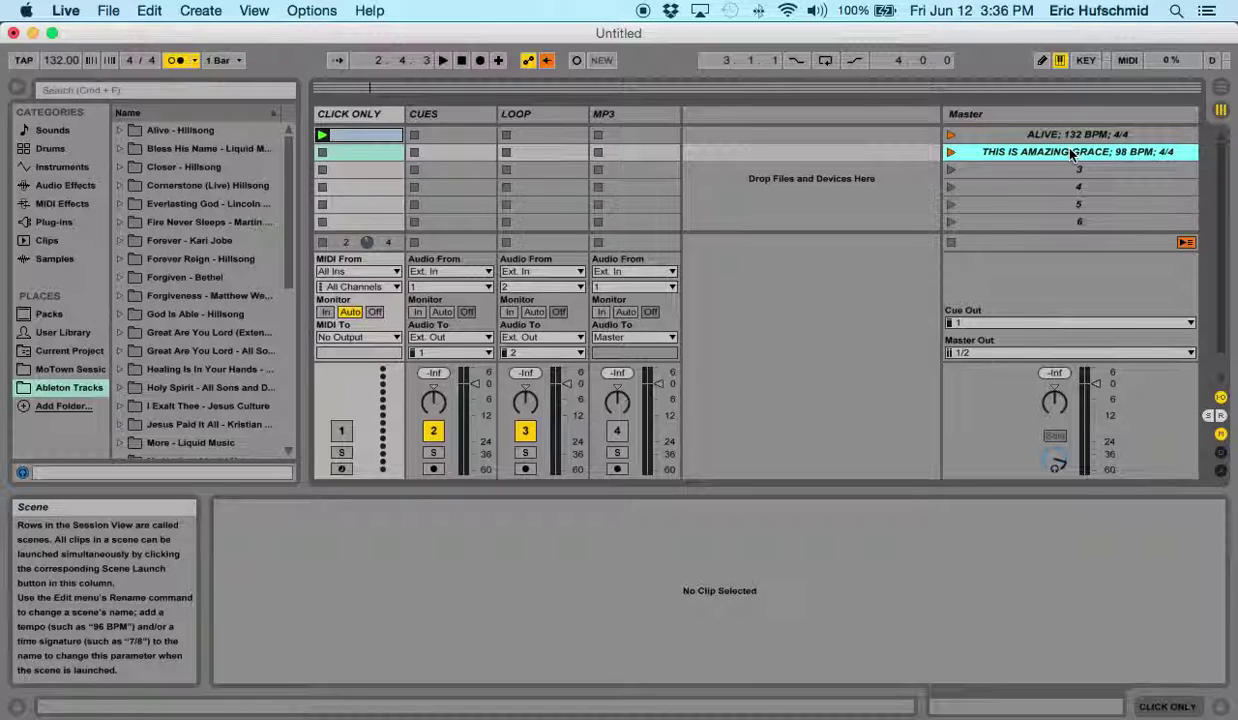
pyautogui.click(951, 152)
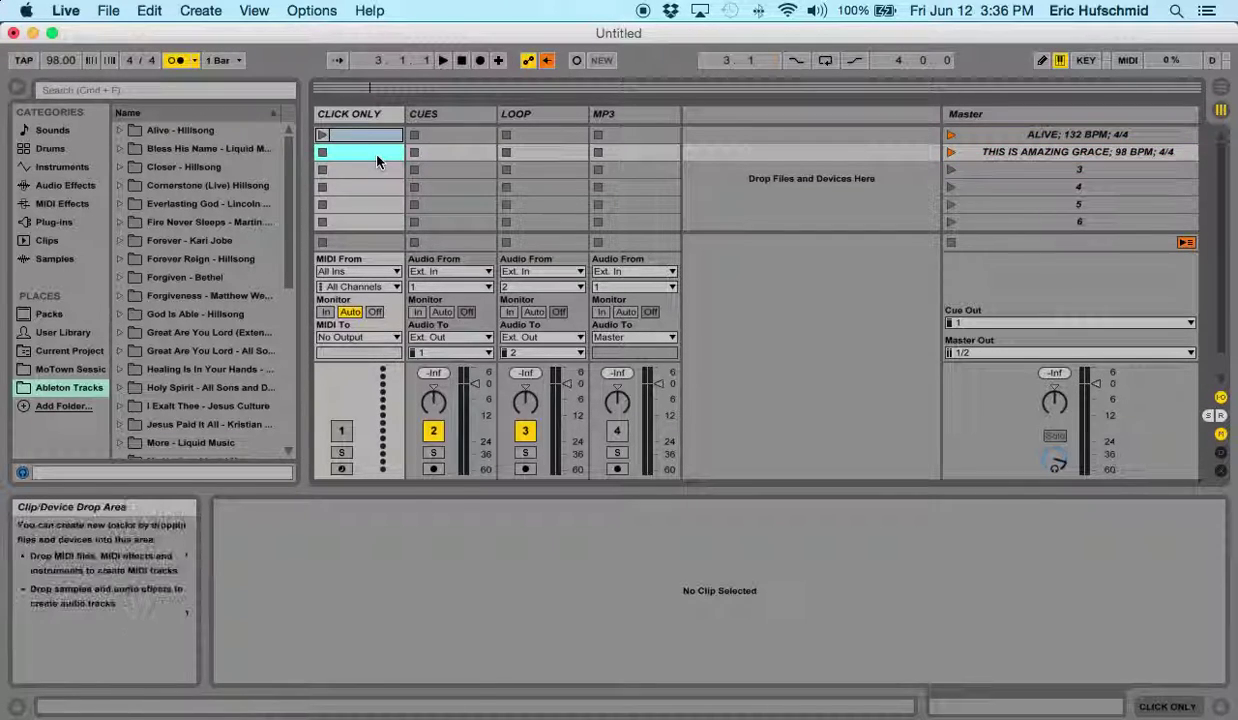
pyautogui.doubleClick(378, 158)
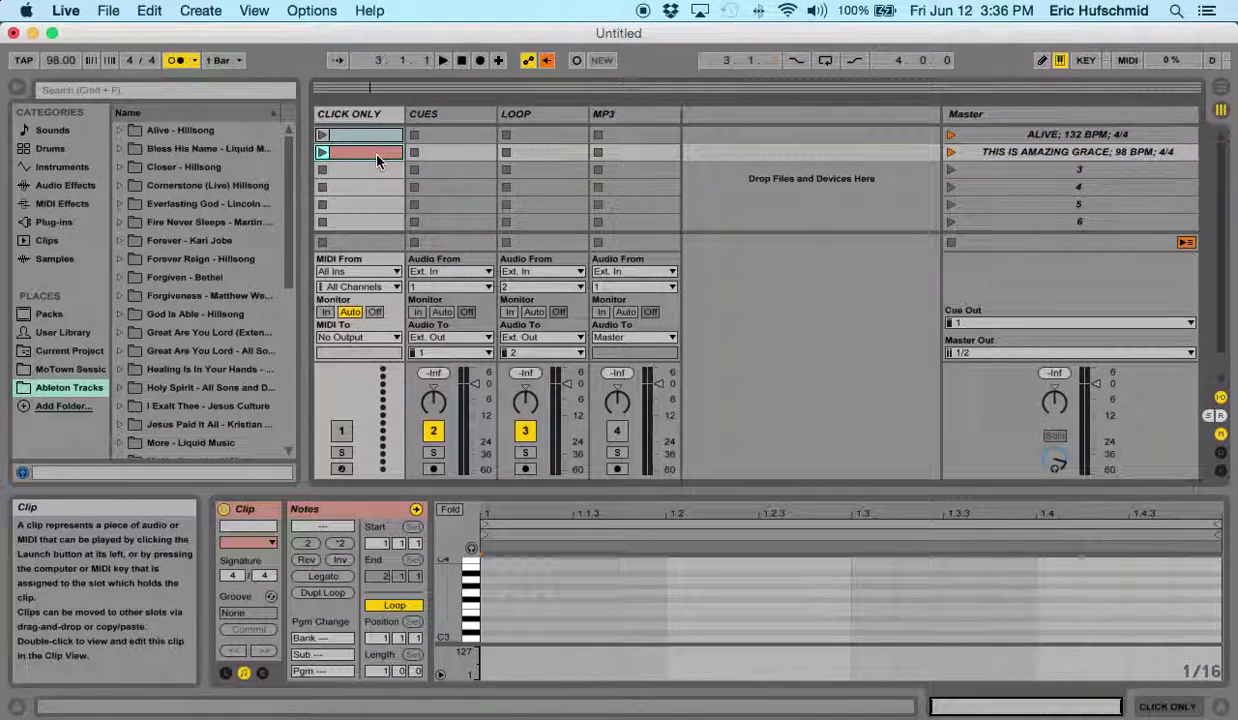
pyautogui.click(950, 153)
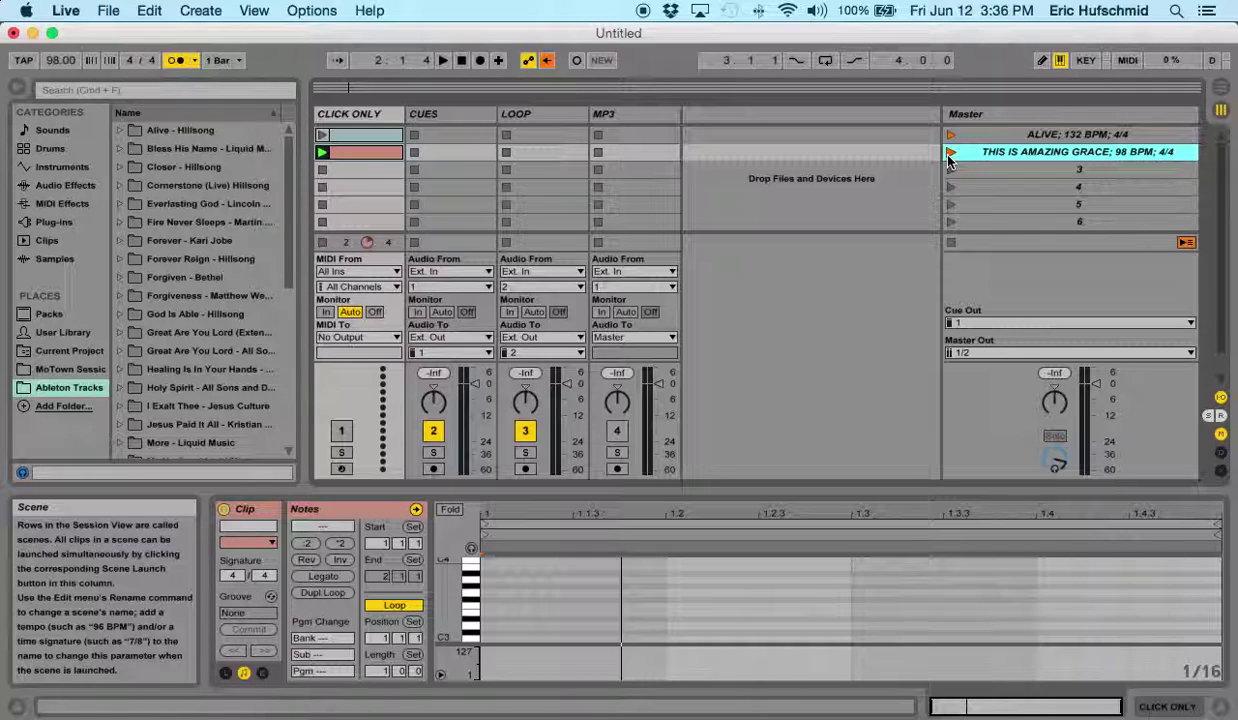
# Name scene 3 'HOW HE LOVES; 75 BPM; 3/4', add a CLICK ONLY MIDI clip, and launch it at 75 BPM.
pyautogui.click(1045, 170)
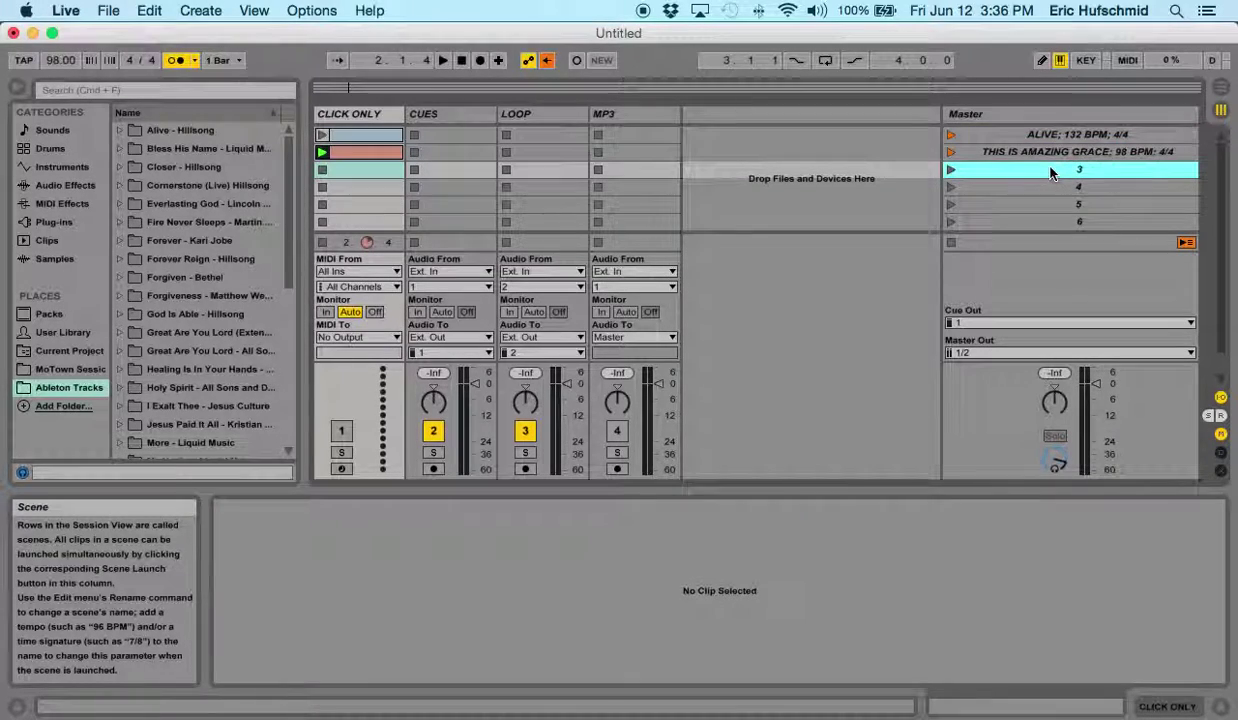
pyautogui.press('cmd+r')
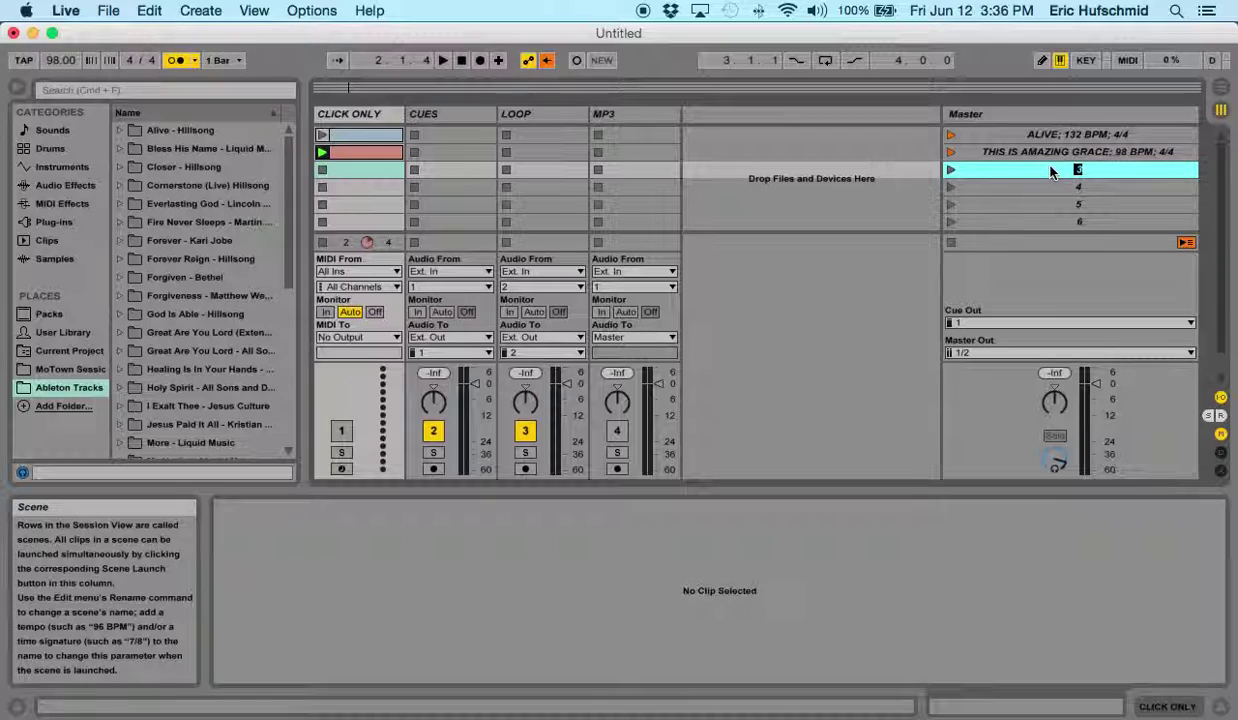
pyautogui.write('HOW HE LOVES; 75 BPM; 3/4')
pyautogui.click(349, 174)
pyautogui.doubleClick(349, 174)
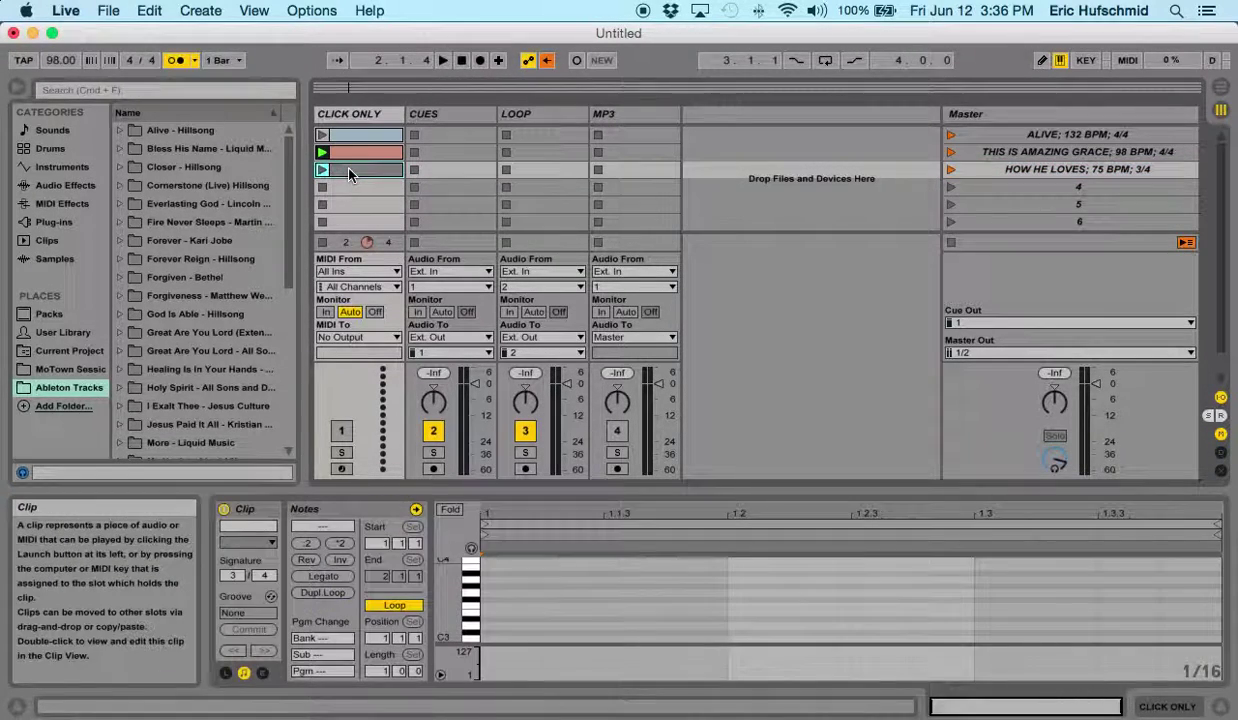
pyautogui.click(950, 171)
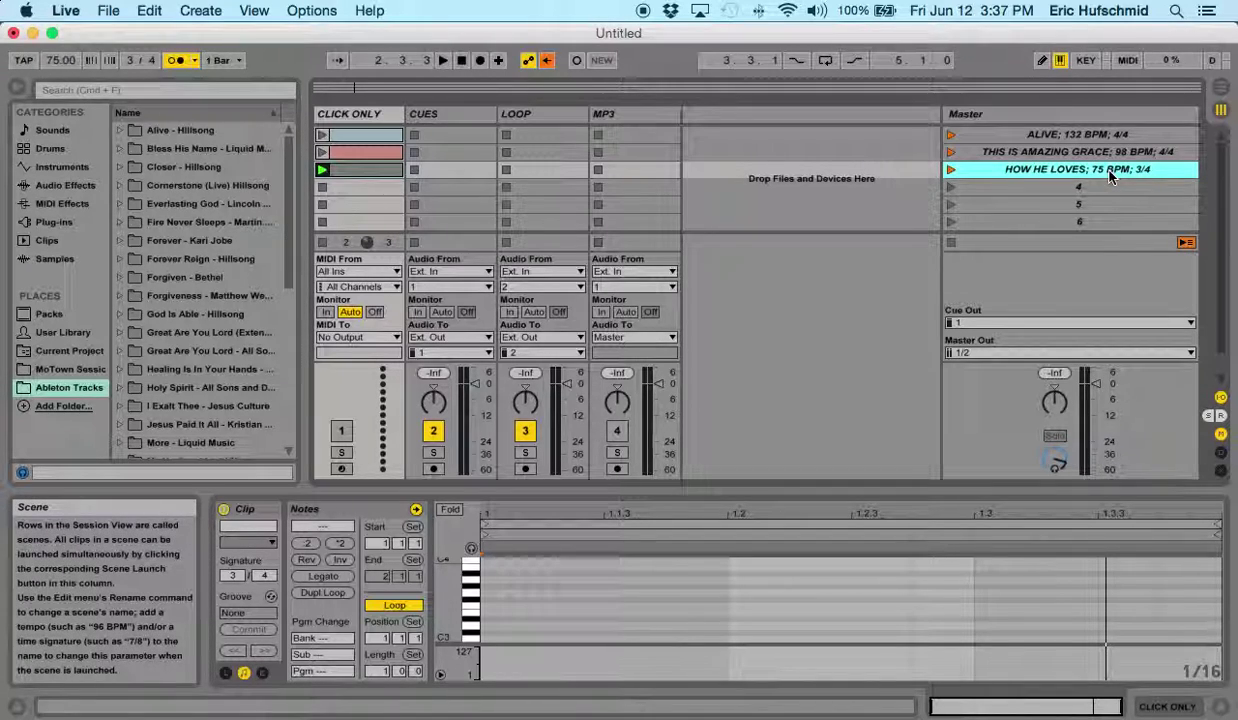
# Change scene 3's name to 'HOW HE LOVES; 75 BPM; 3/8' and launch it to switch to 3/8.
pyautogui.press('super+r')
pyautogui.press('Return')
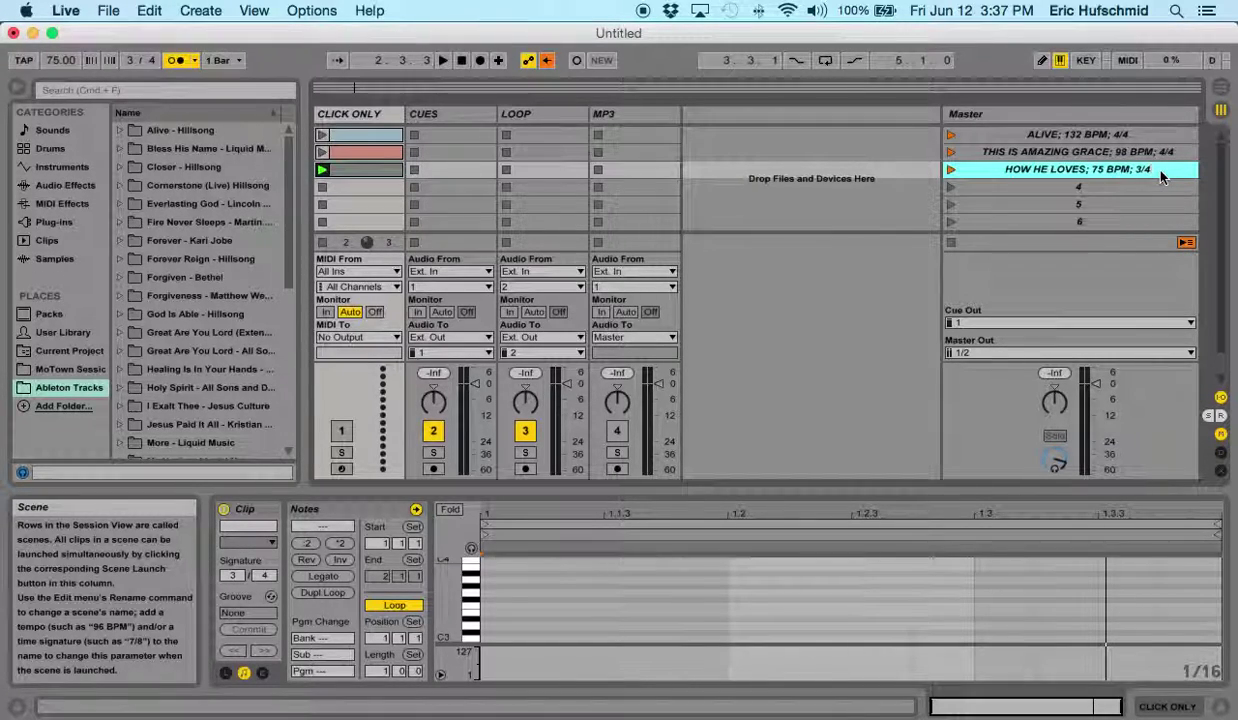
pyautogui.press('super+r')
pyautogui.press('Right')
pyautogui.press('BackSpace')
pyautogui.write('8')
pyautogui.press('Return')
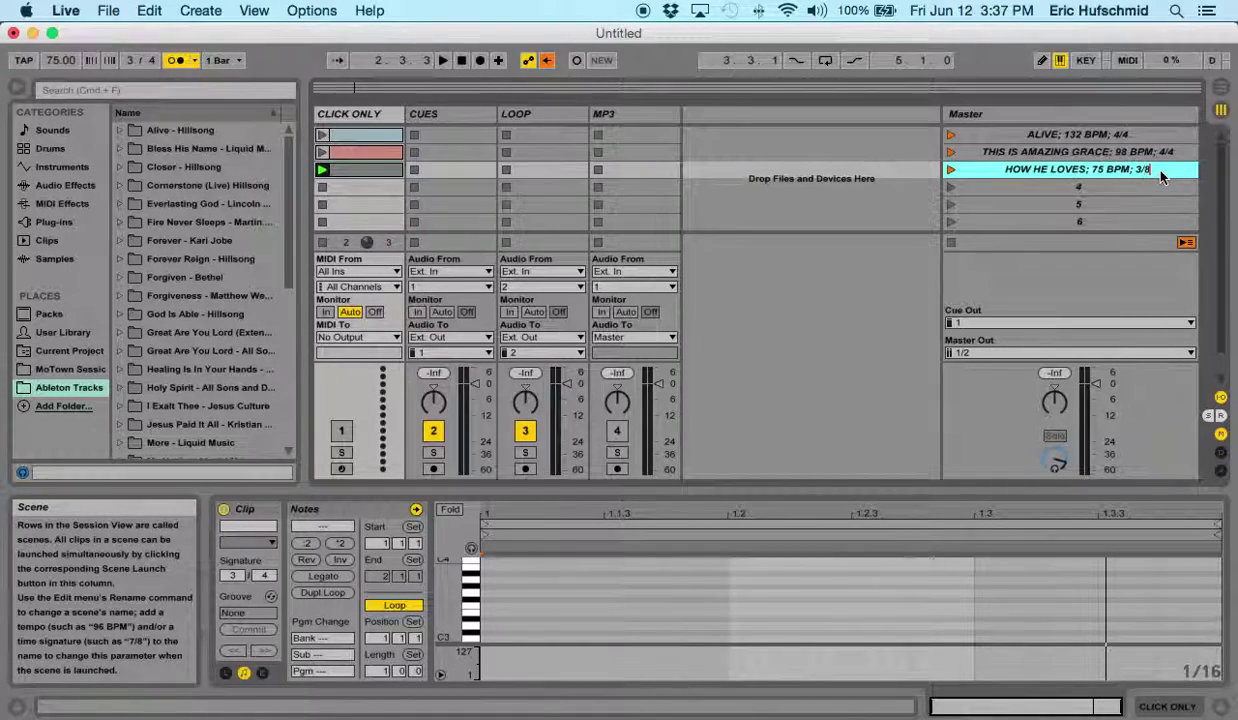
pyautogui.click(951, 170)
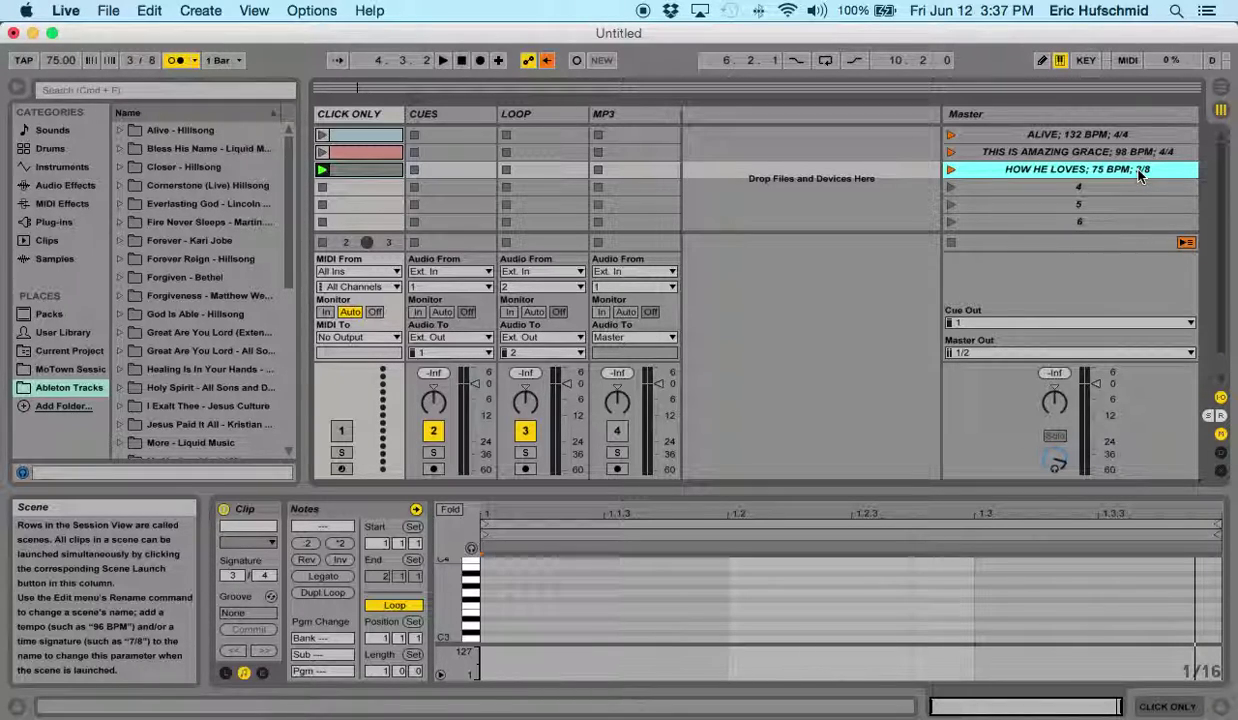
# Rename scene 3 to 'HOW HE LOVES; 75 BPM; 6/8'.
pyautogui.press('super+r')
pyautogui.press('Return')
pyautogui.press('super+r')
pyautogui.press('Right')
pyautogui.press('BackSpace')
pyautogui.press('BackSpace')
pyautogui.press('BackSpace')
pyautogui.write('6/')
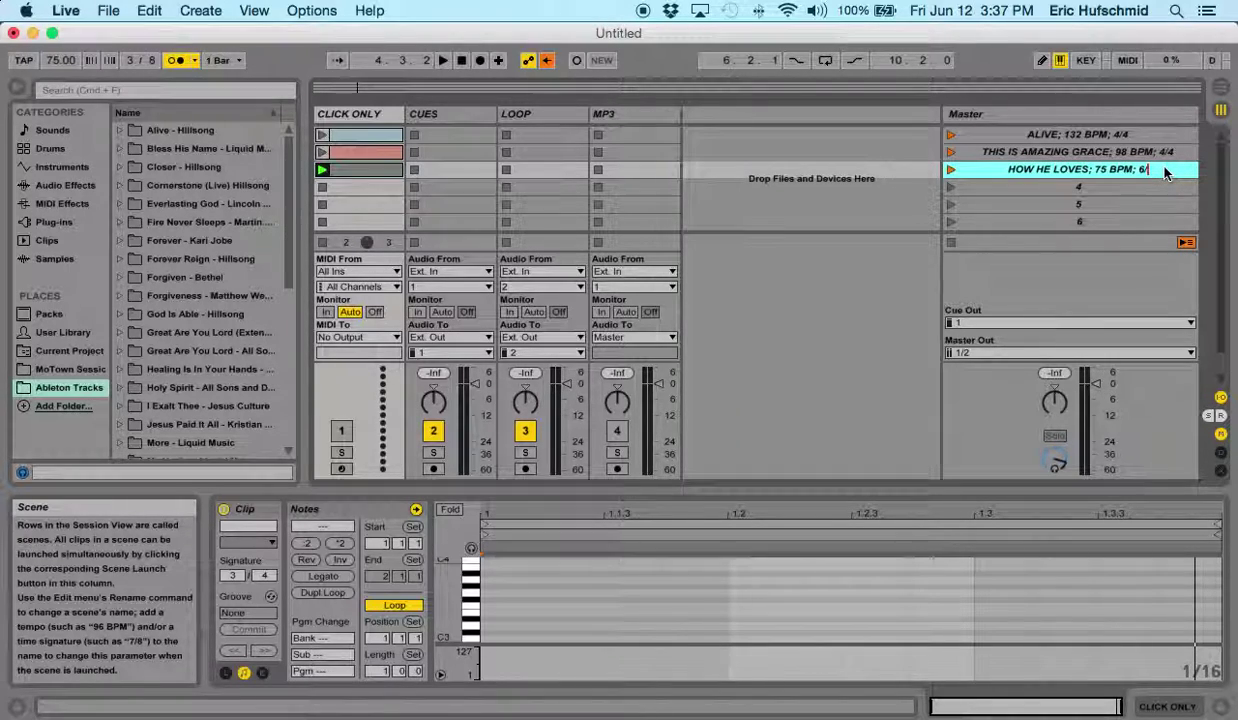
pyautogui.write('8')
pyautogui.press('Return')
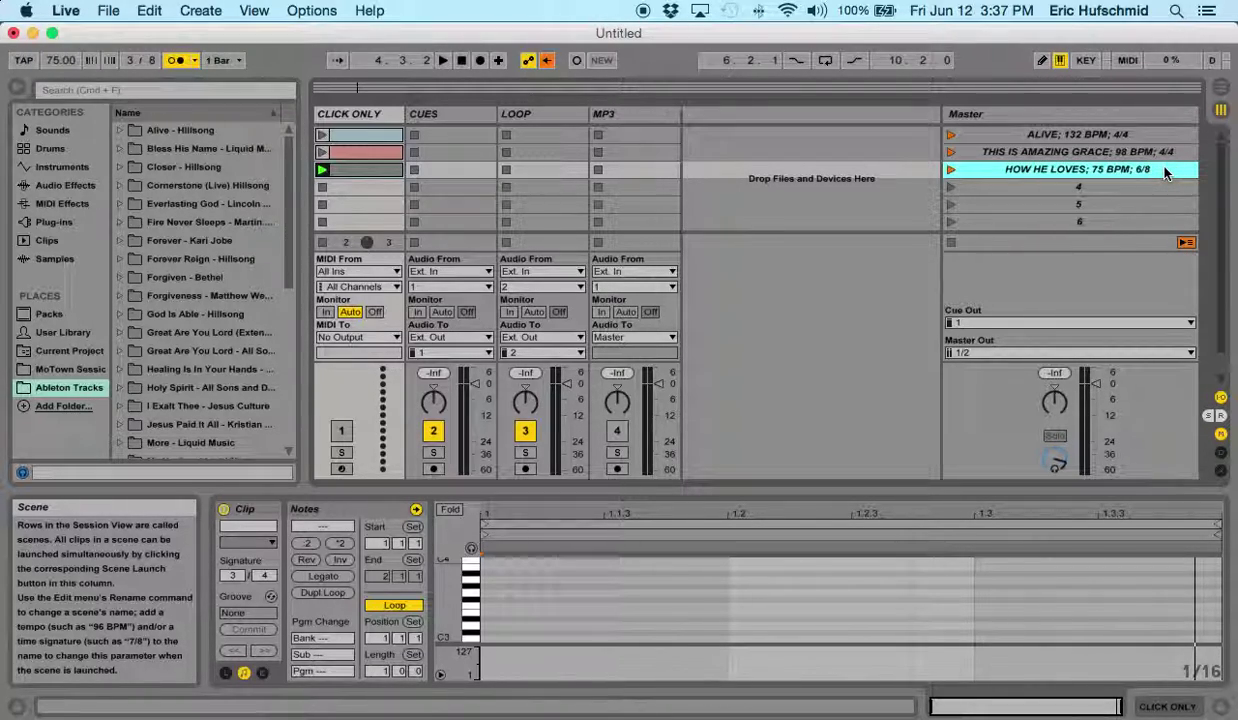
# Launch the HOW HE LOVES scene in 6/8, then stop and restart playback.
pyautogui.click(952, 170)
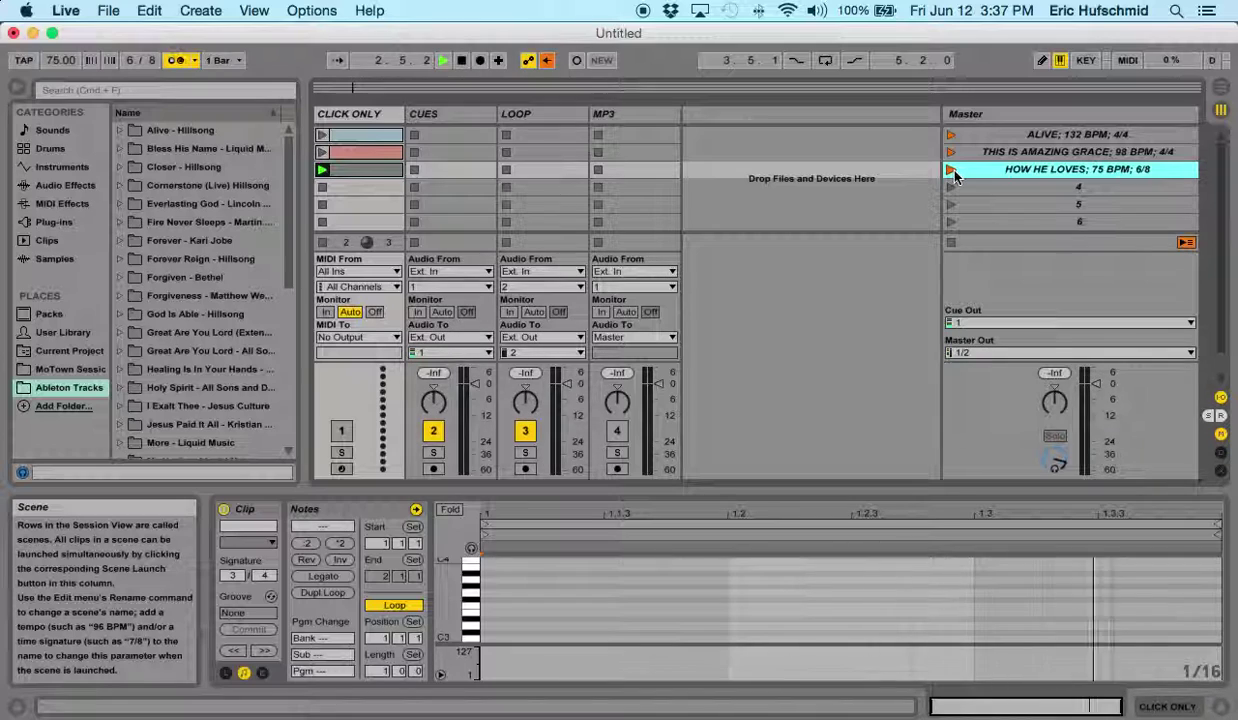
pyautogui.press('space')
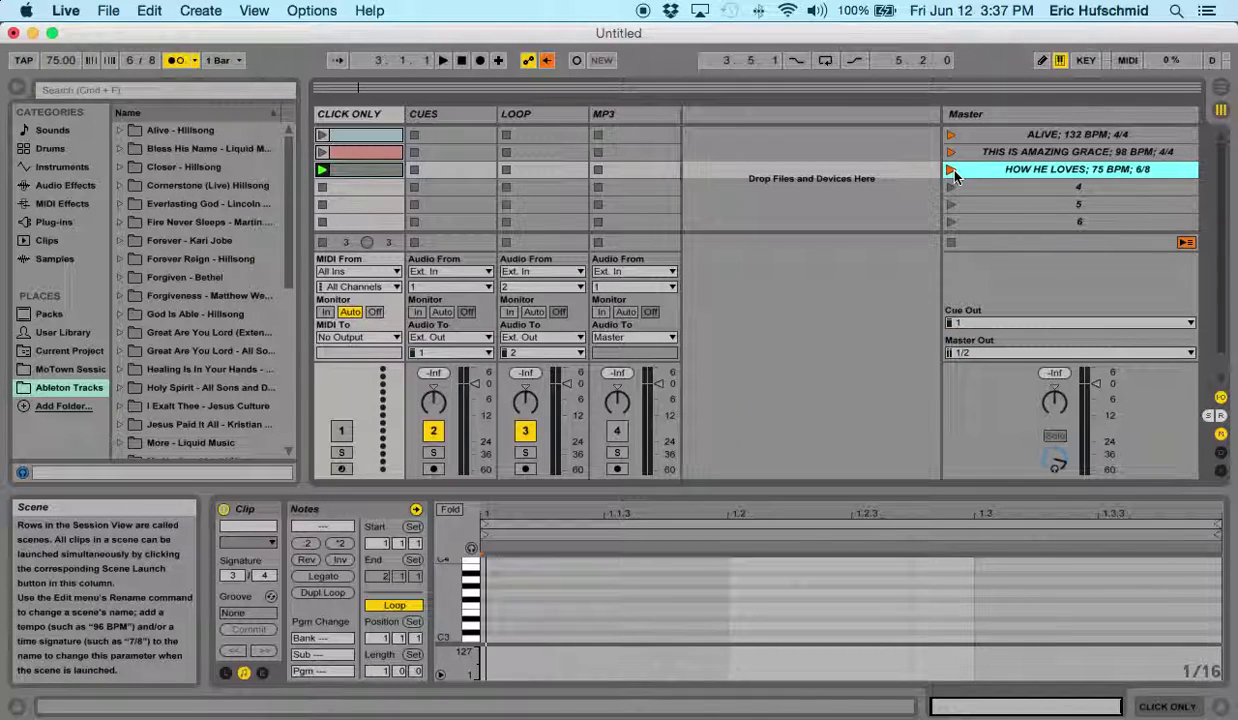
pyautogui.click(954, 174)
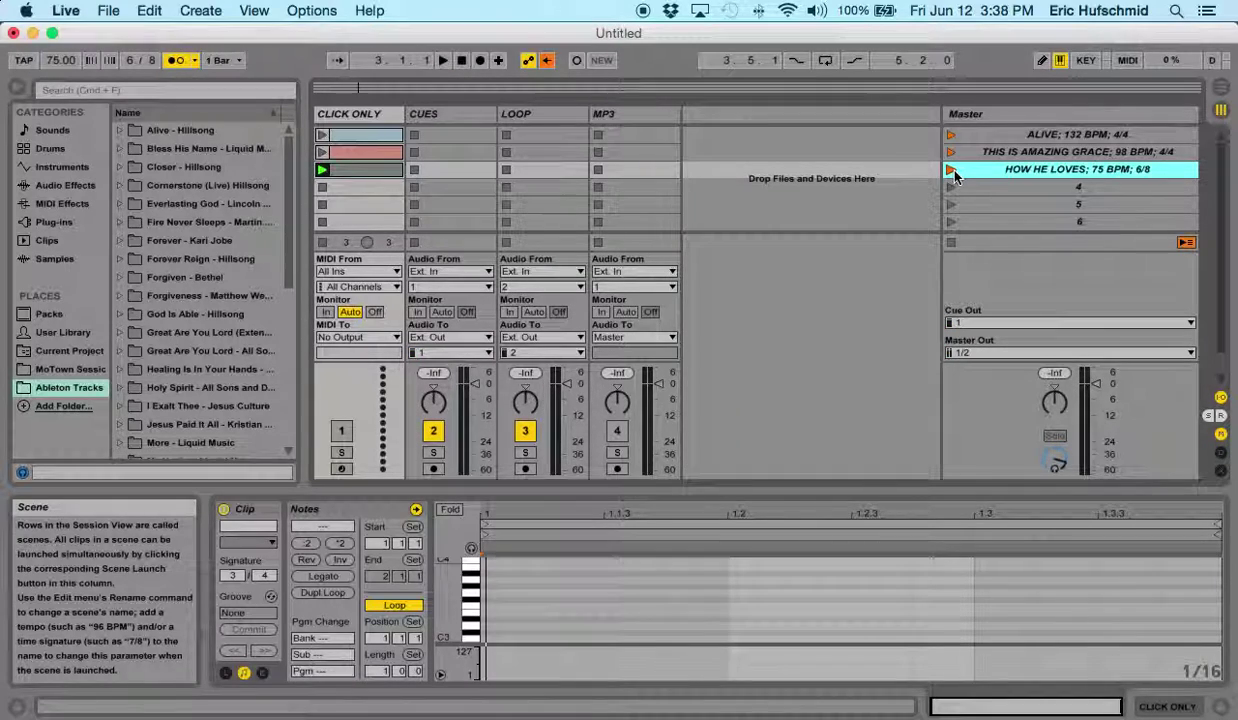